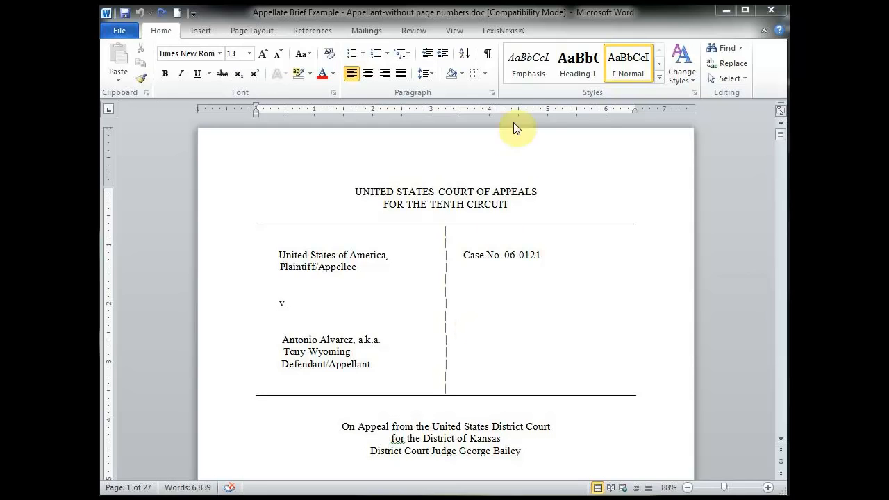
Show the formatting marks and insert a Next Page section break after "ATTORNEY FOR APPELLANT" at the end of the cover page.
click(488, 57)
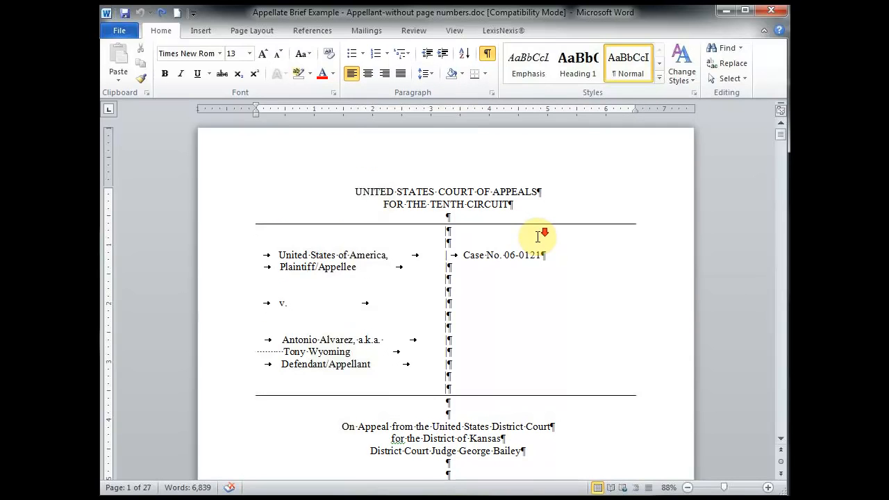
scroll(537, 237, down, 10)
scroll(538, 237, down, 3)
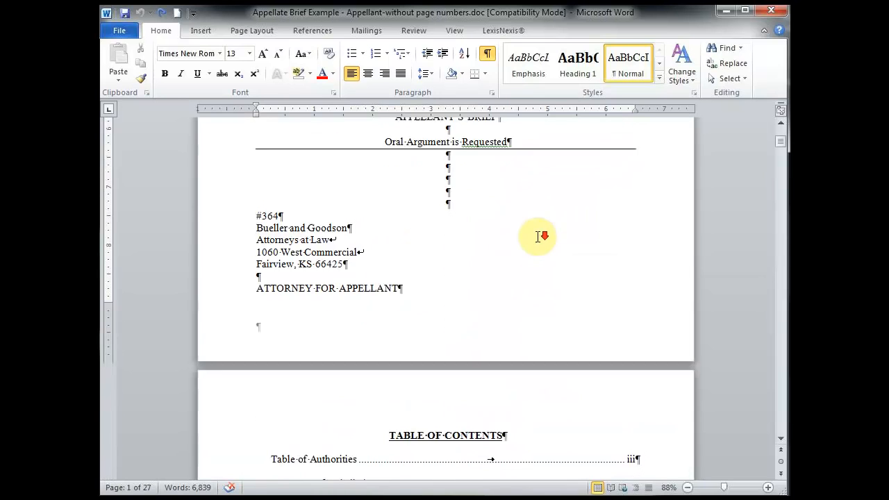
click(400, 229)
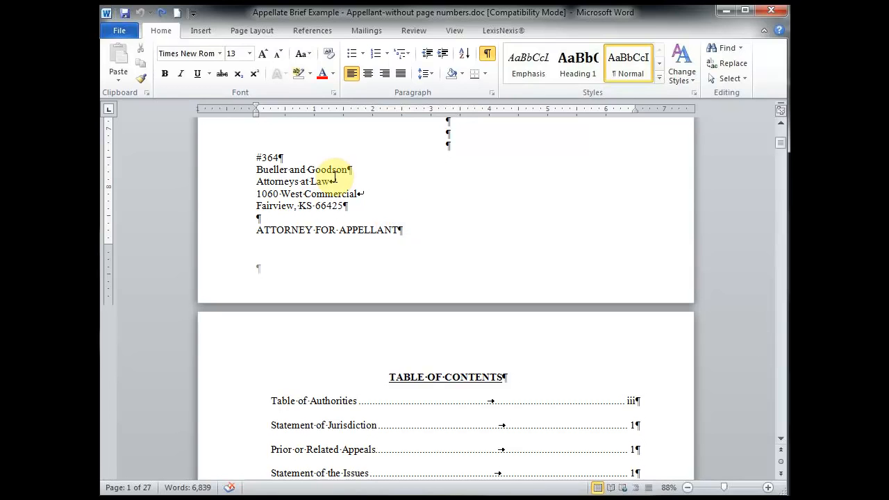
click(268, 35)
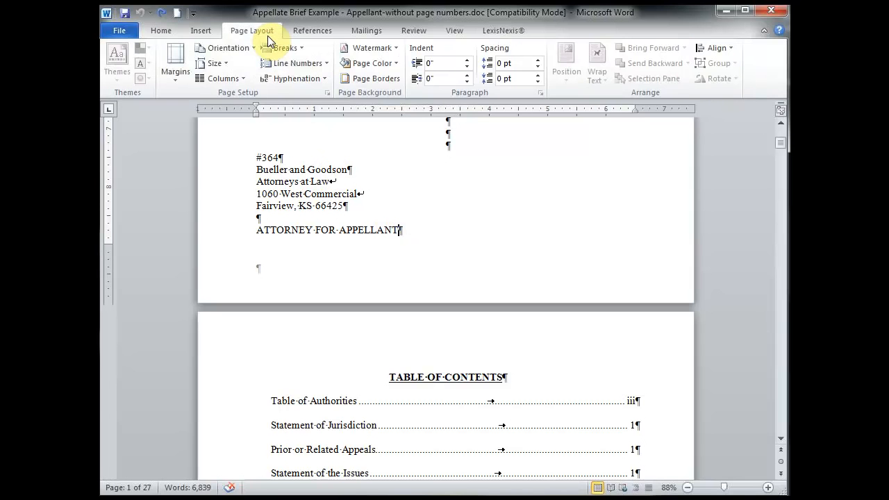
click(302, 50)
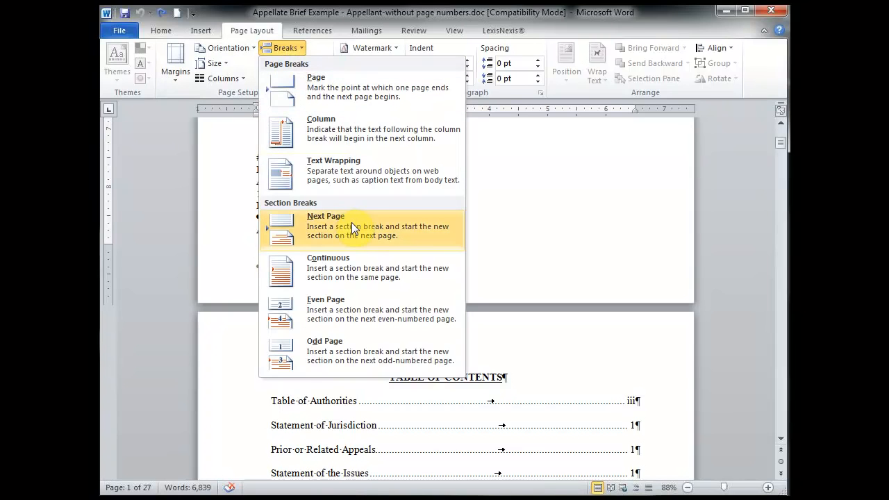
click(415, 236)
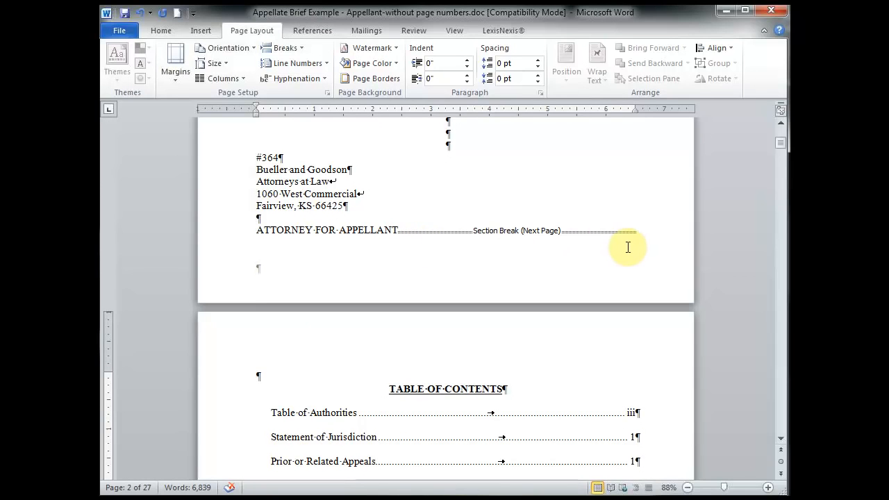
Delete the empty paragraph above the TABLE OF CONTENTS heading.
click(257, 374)
key(Delete)
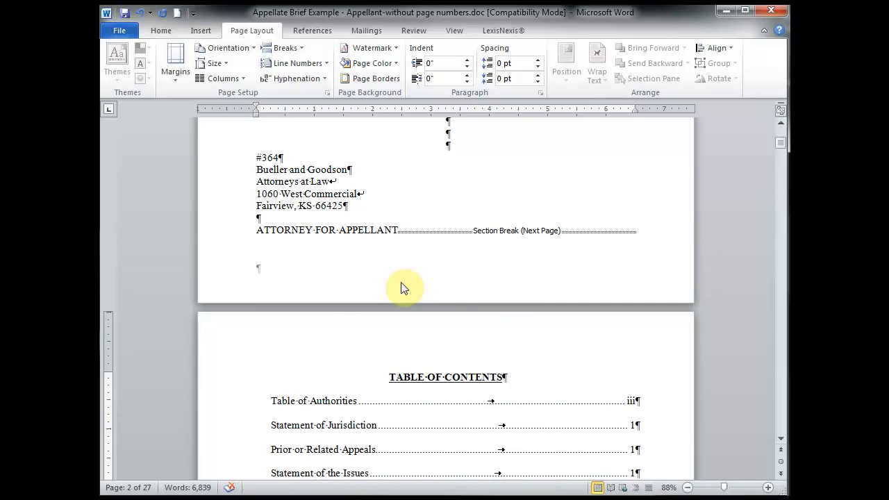
Unlink the Section 2 footer from the previous section and return to the body text.
double_click(456, 281)
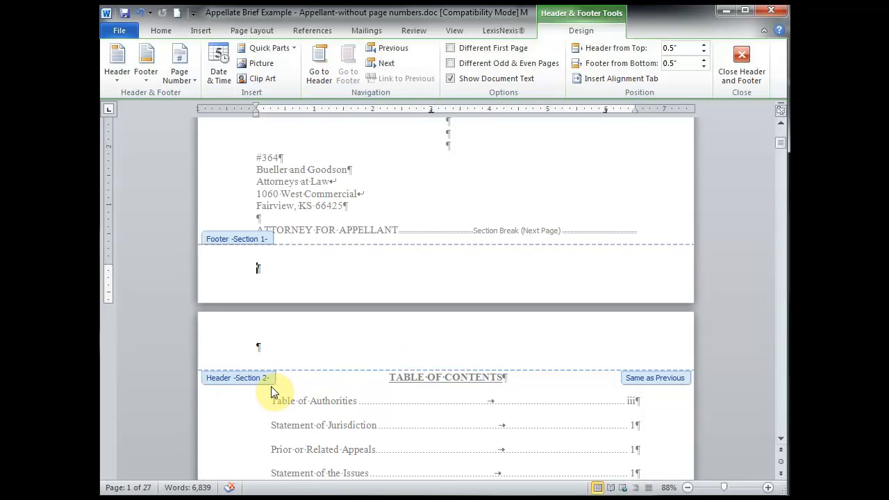
click(338, 386)
scroll(339, 387, down, 8)
scroll(340, 395, down, 10)
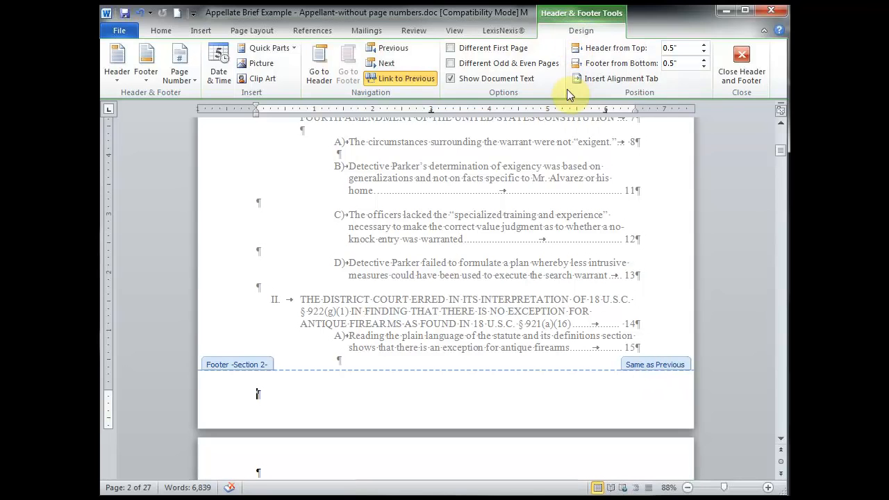
click(403, 79)
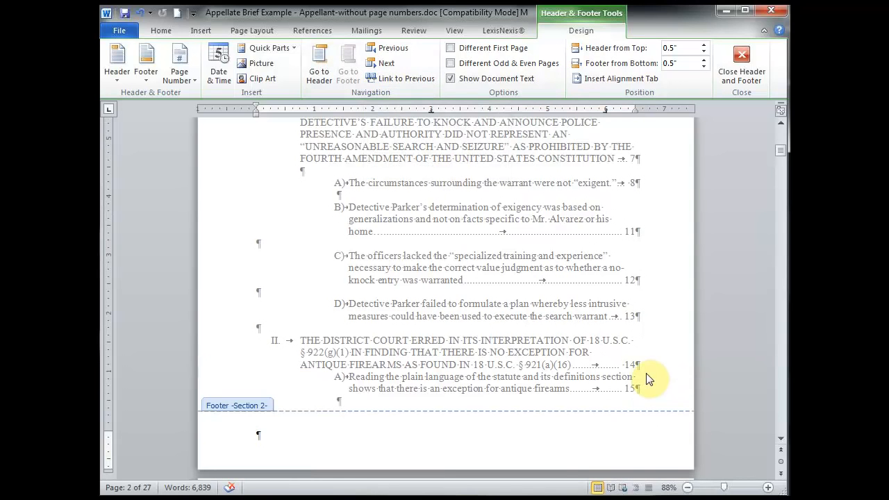
double_click(511, 254)
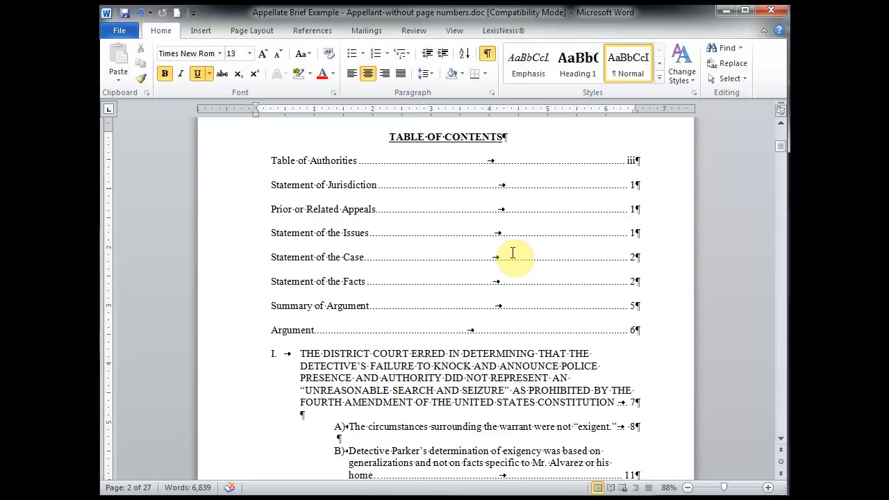
Insert a Next Page section break after the last Table of Authorities entry and delete the blank paragraphs above STATEMENT OF JURISDICTION.
scroll(514, 252, up, 8)
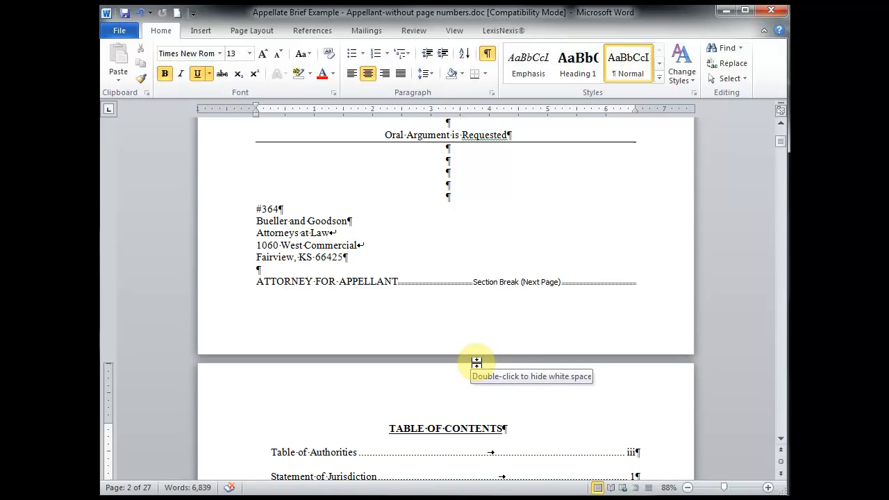
scroll(476, 363, down, 10)
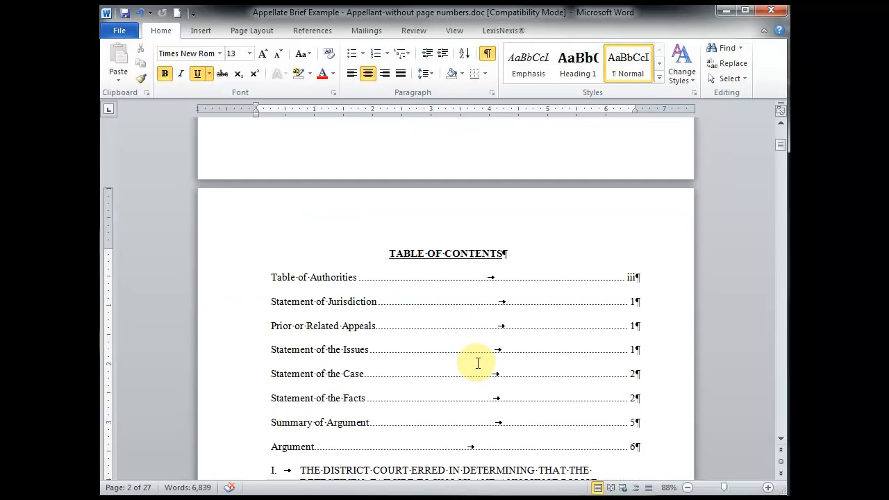
scroll(478, 362, down, 10)
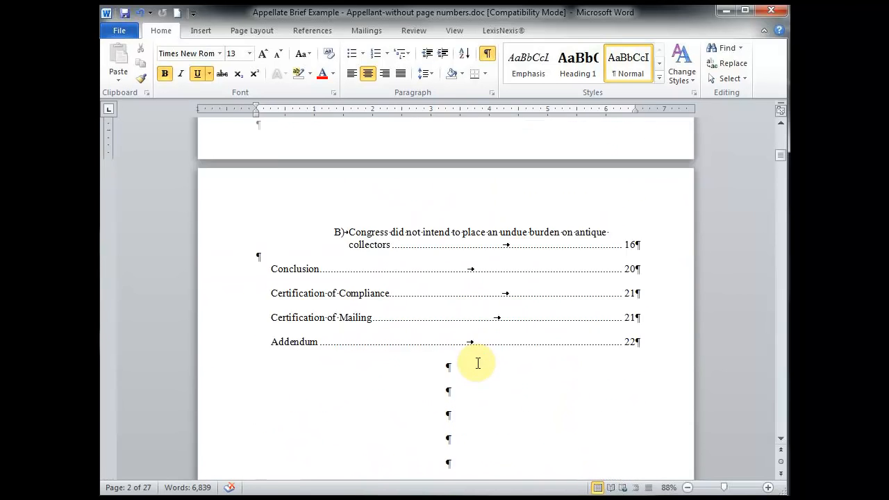
scroll(478, 362, down, 10)
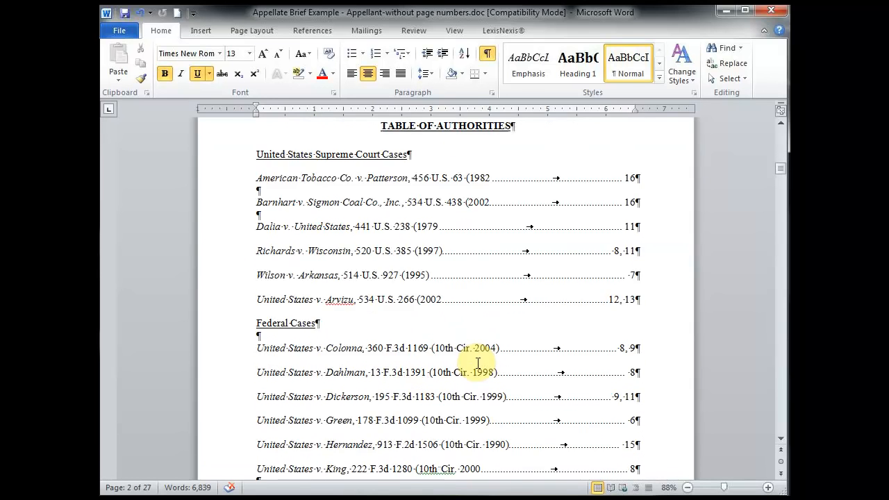
scroll(479, 363, down, 10)
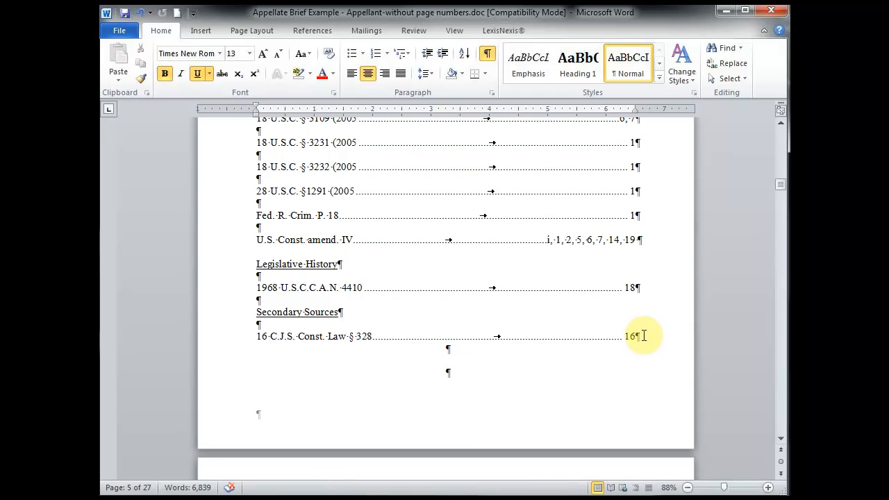
scroll(638, 338, down, 2)
click(643, 250)
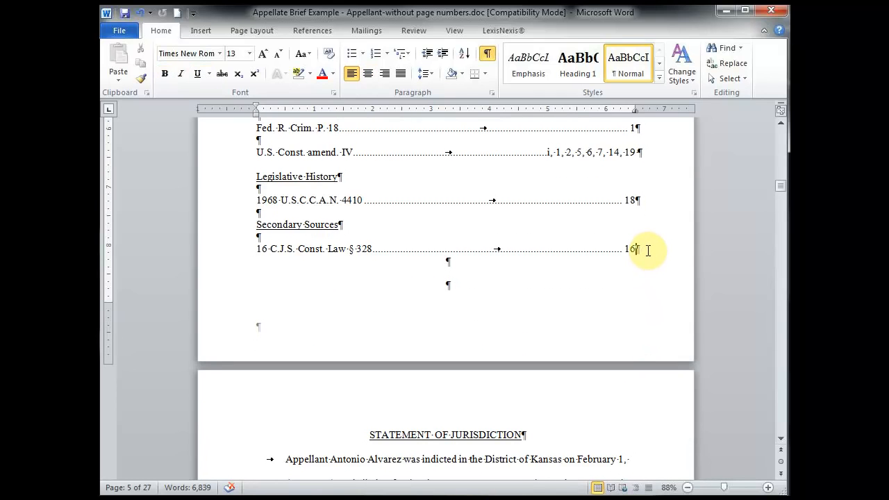
click(259, 33)
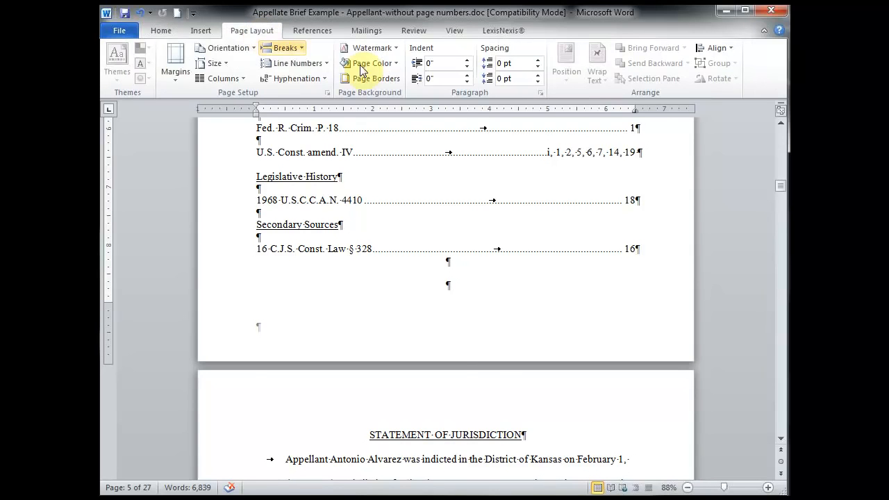
click(299, 54)
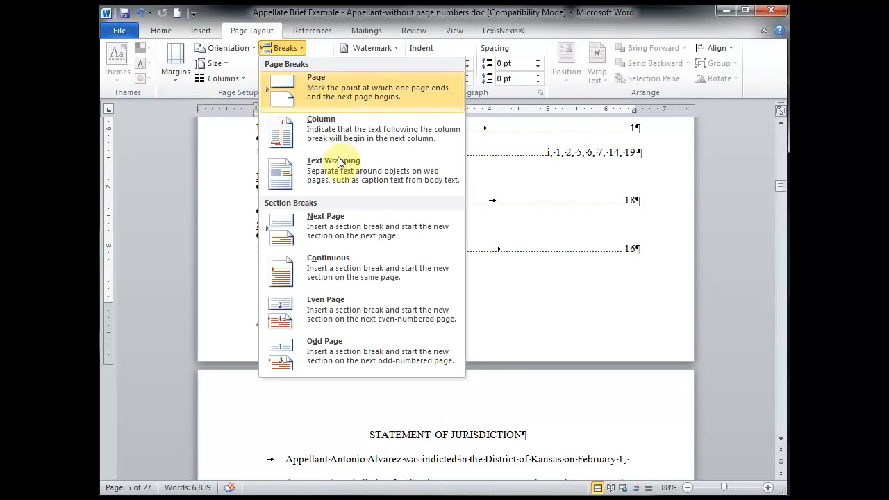
click(349, 224)
key(Delete)
key(Delete)
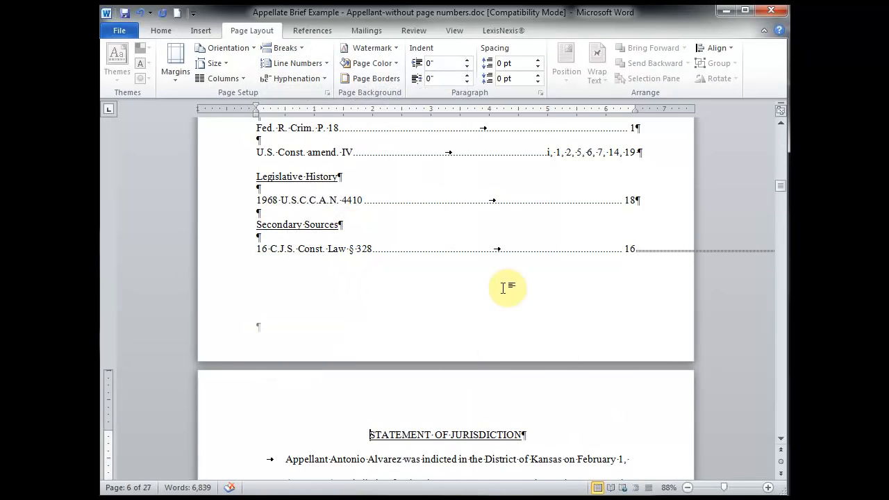
Unlink the Section 3 footer from the previous section and return to the body text.
double_click(480, 341)
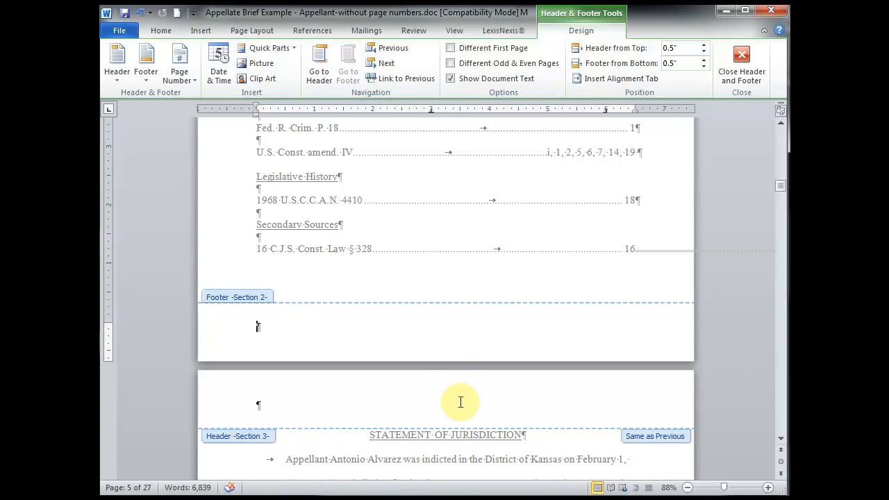
scroll(462, 401, down, 3)
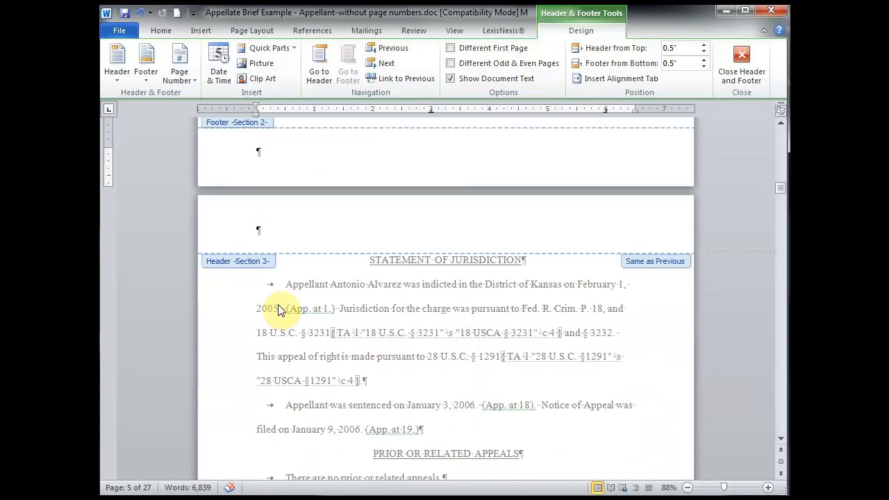
scroll(422, 360, down, 3)
scroll(425, 366, down, 5)
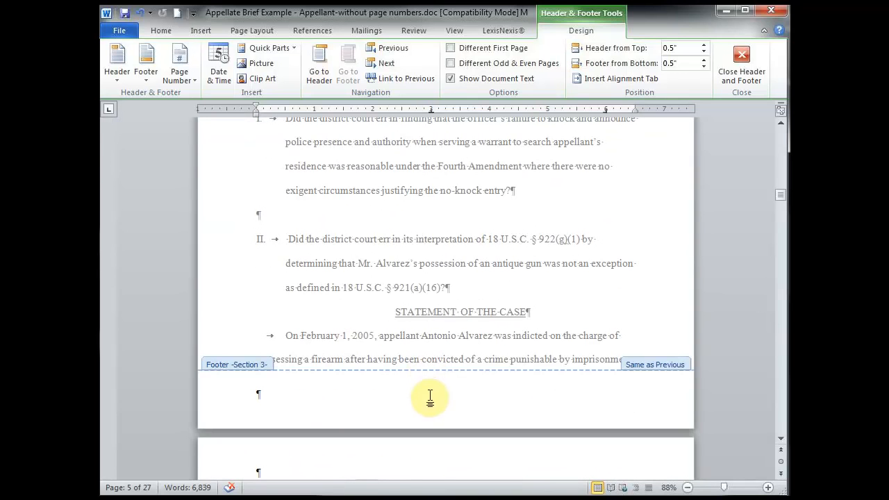
click(427, 397)
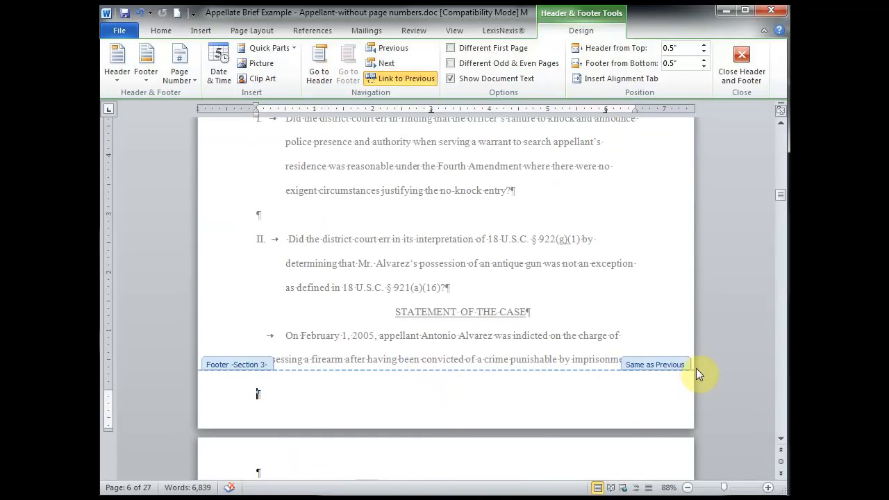
click(399, 83)
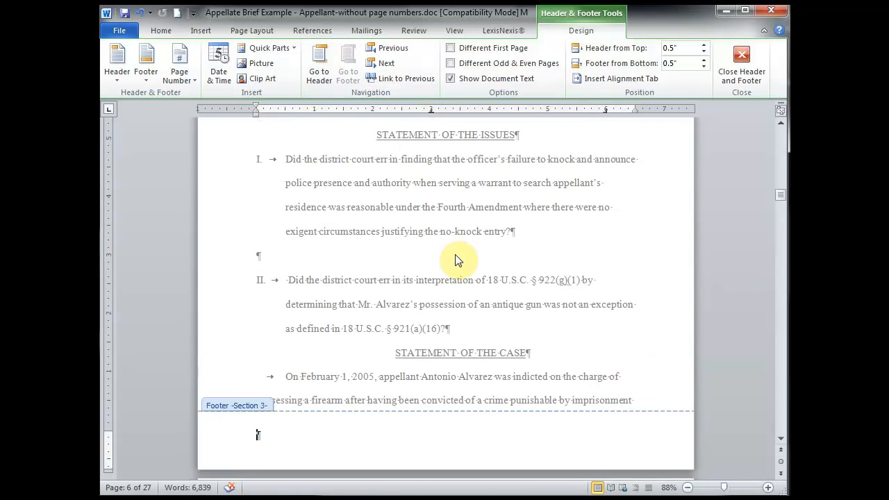
double_click(560, 250)
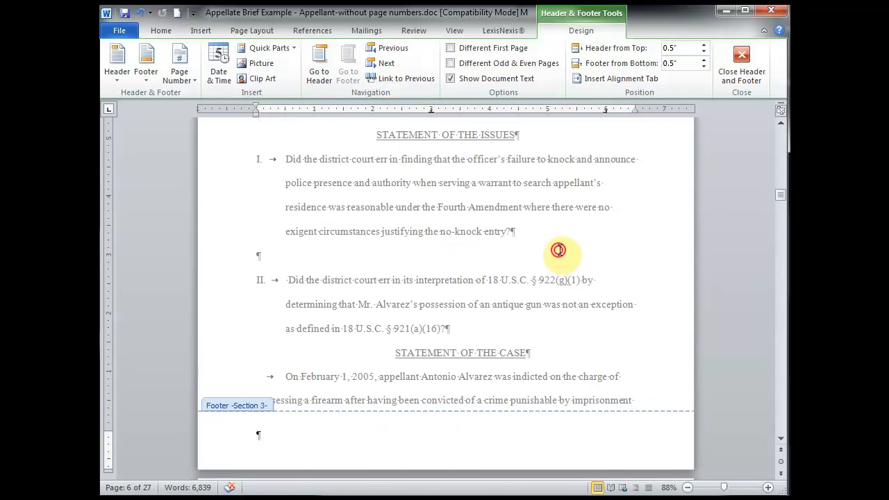
Insert a centred page number at the bottom of the table of contents section's pages using the Plain Number 2 style.
scroll(560, 250, up, 15)
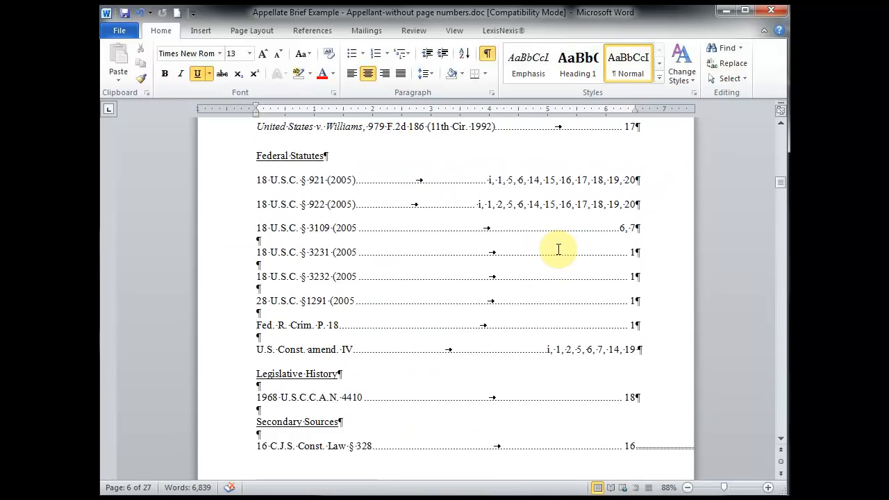
scroll(496, 301, up, 10)
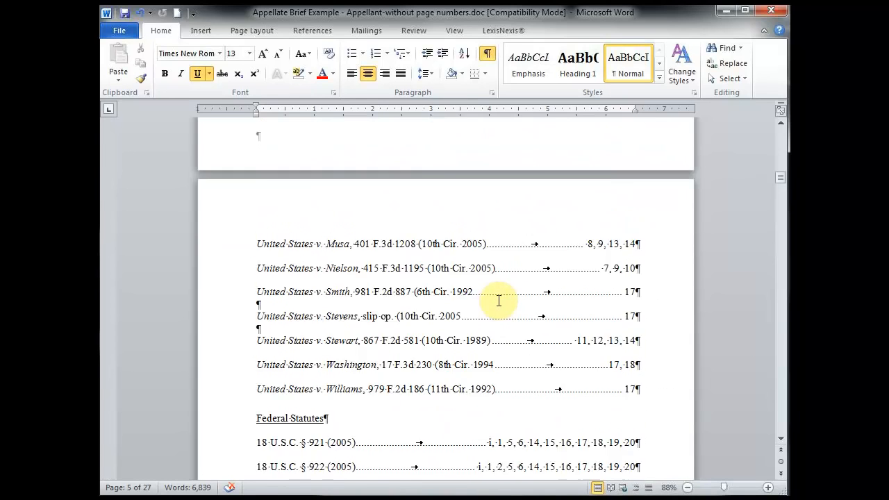
scroll(499, 300, up, 5)
scroll(498, 300, up, 5)
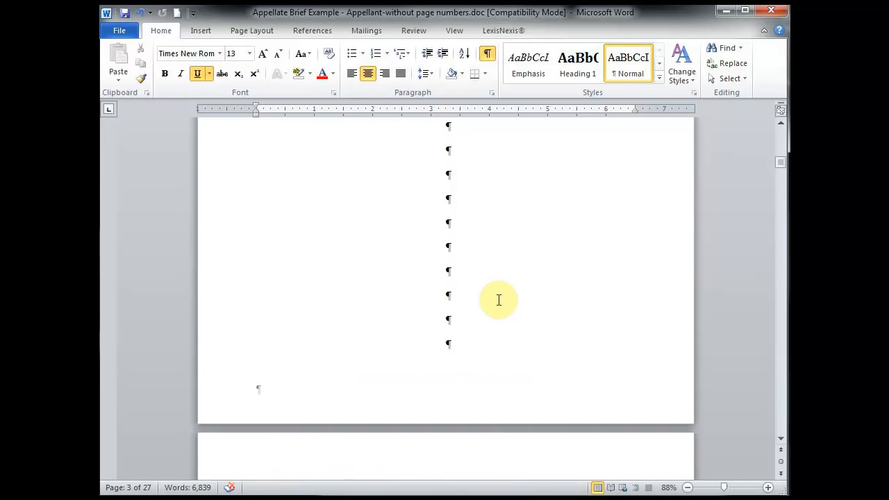
scroll(499, 299, up, 15)
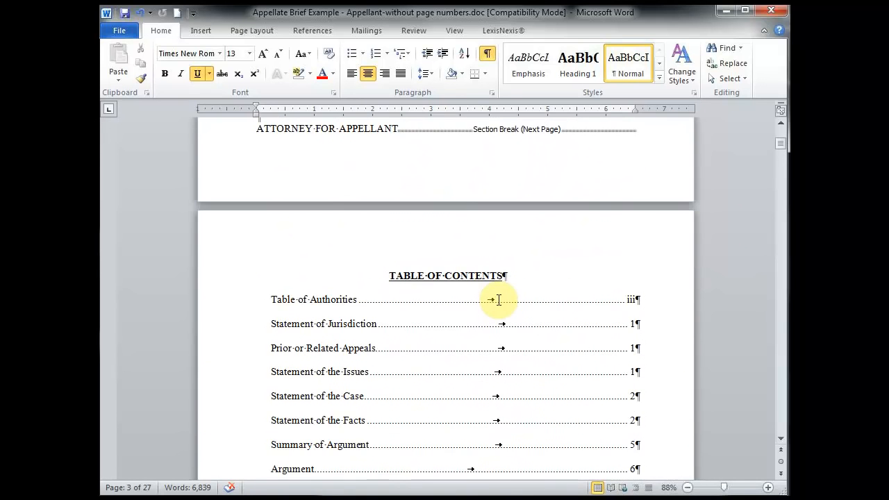
scroll(499, 300, down, 5)
click(426, 349)
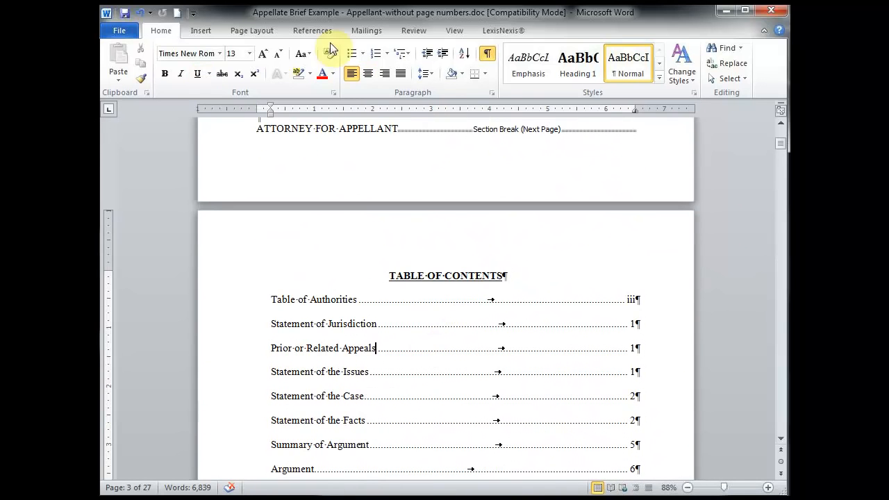
click(253, 32)
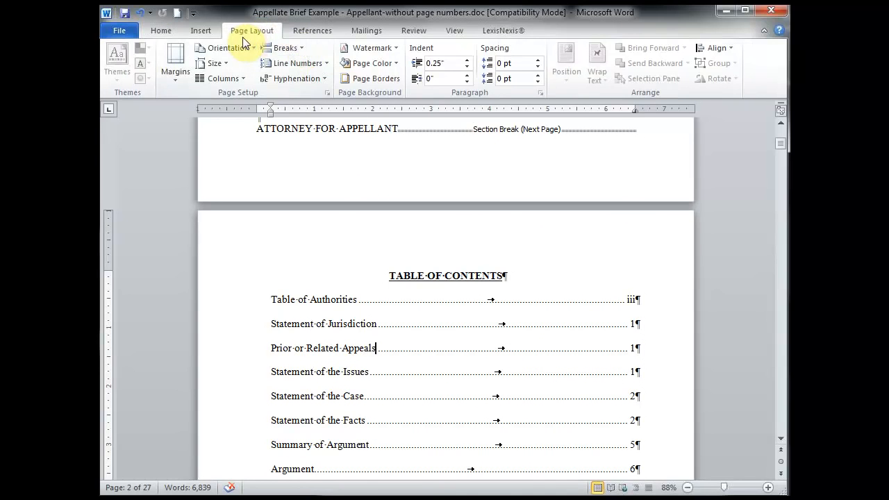
click(197, 31)
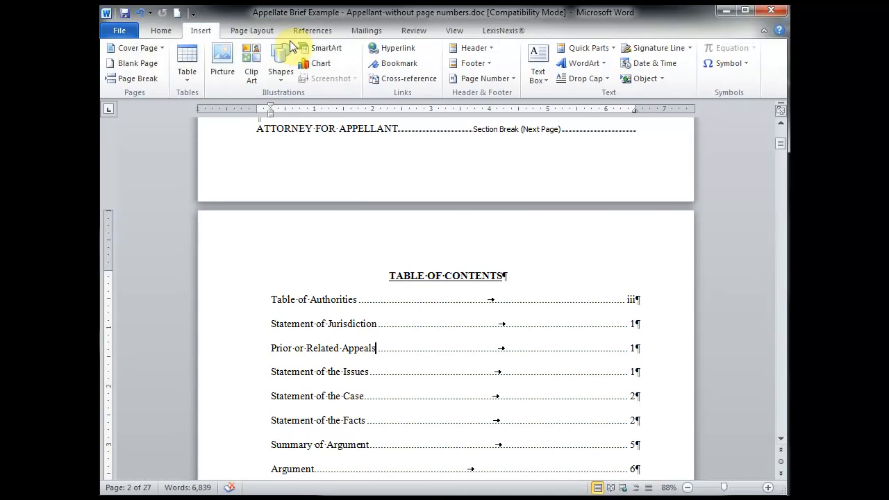
click(513, 79)
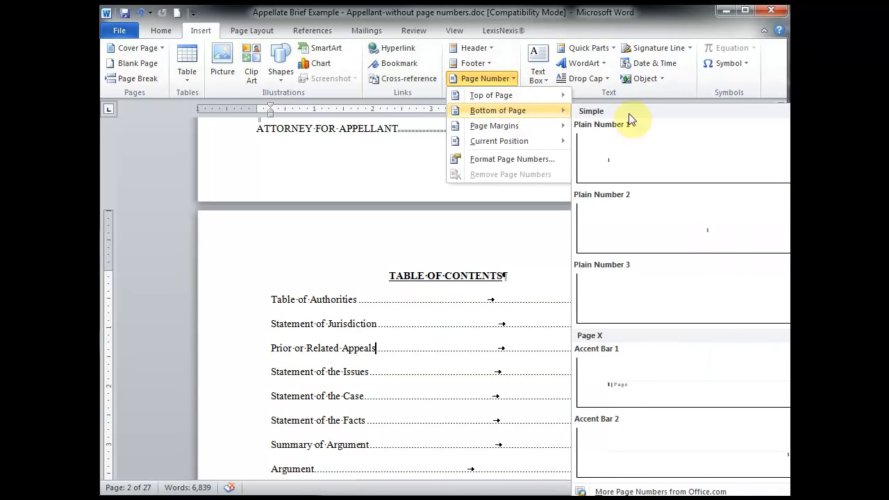
click(677, 228)
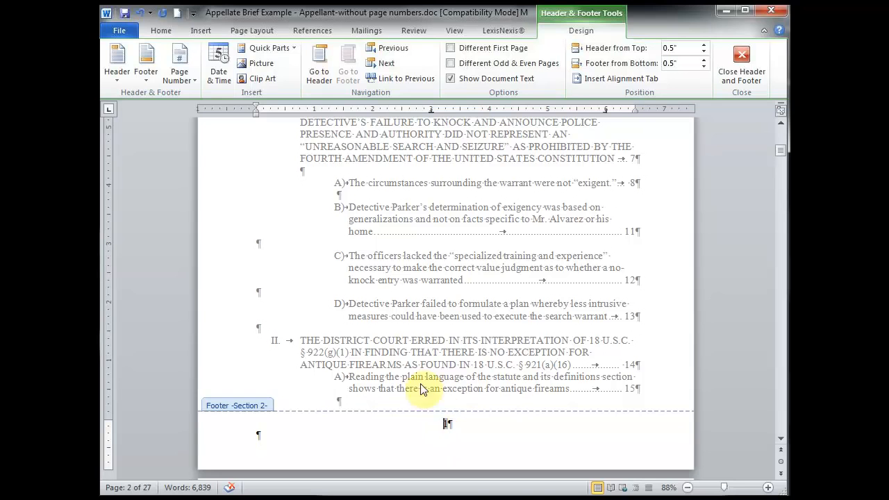
Format the Section 2 page numbers as lowercase Roman numerals (i, ii, iii) and return to the body text.
click(182, 71)
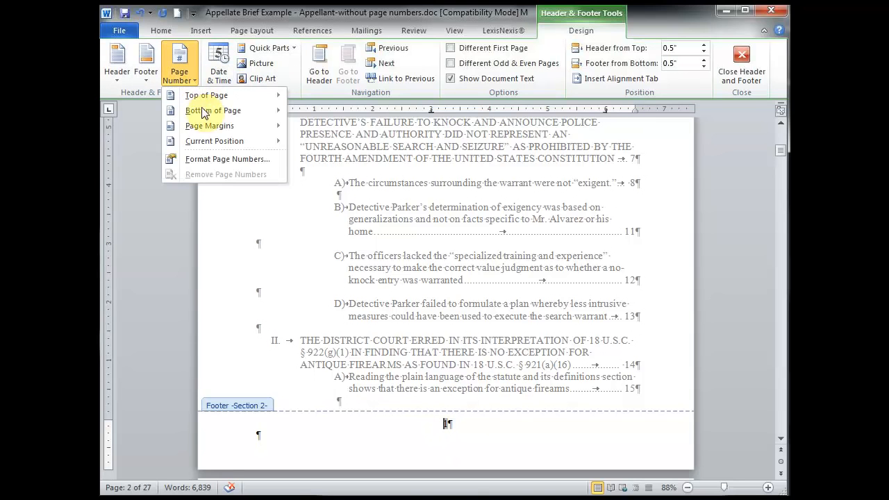
click(216, 164)
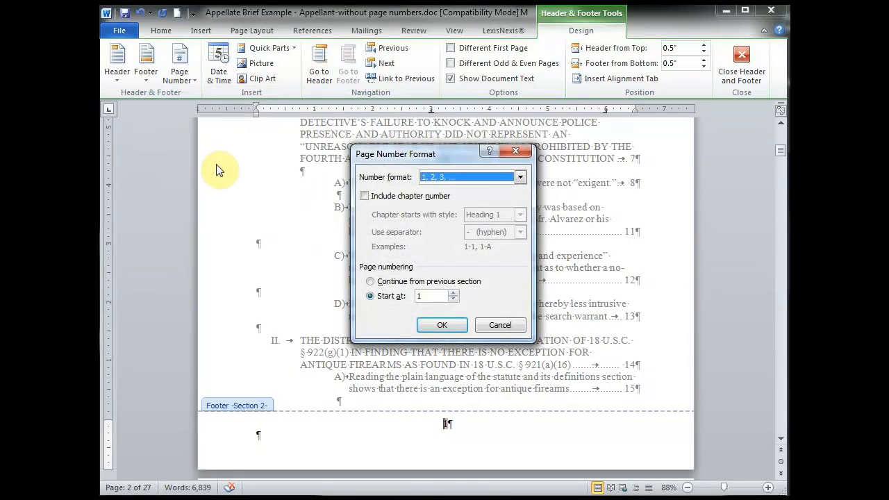
click(518, 178)
click(462, 224)
click(459, 331)
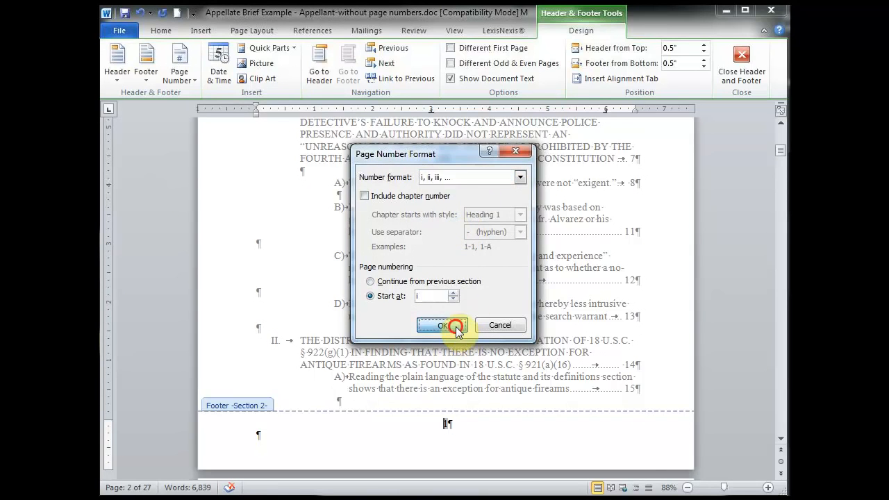
double_click(456, 327)
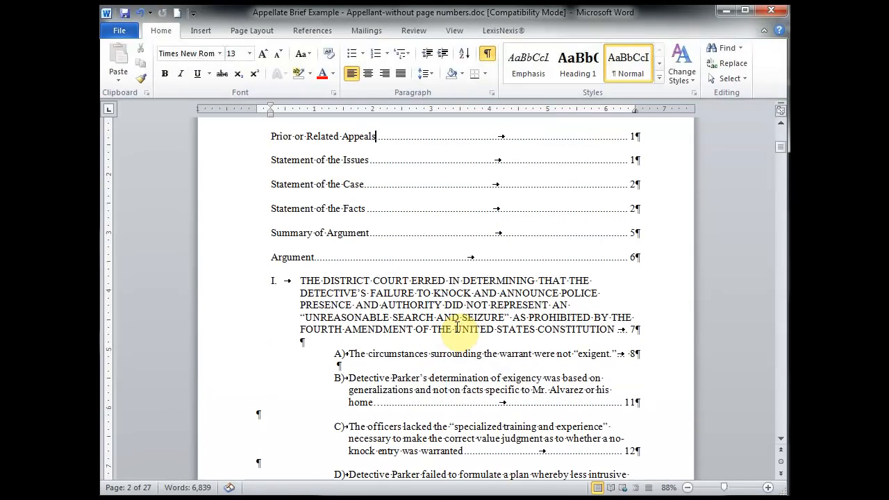
Check the footer page numbers on every page of the table of contents and Table of Authorities.
scroll(456, 326, down, 7)
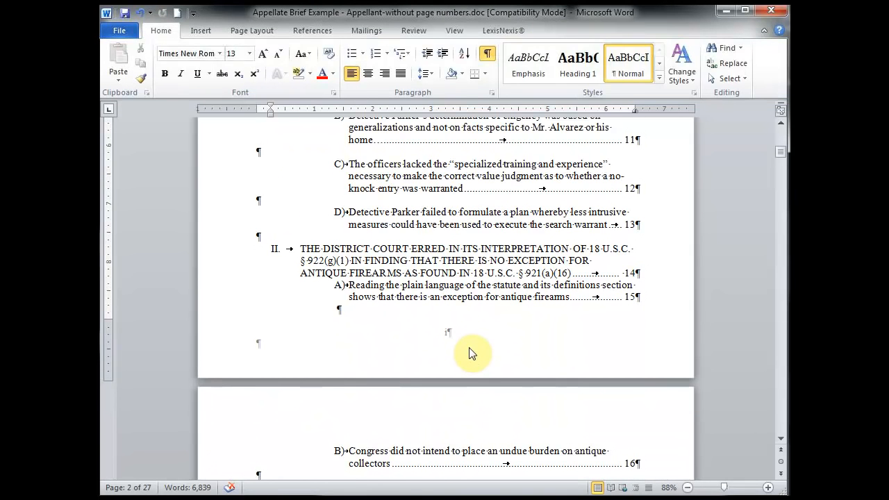
scroll(471, 354, down, 12)
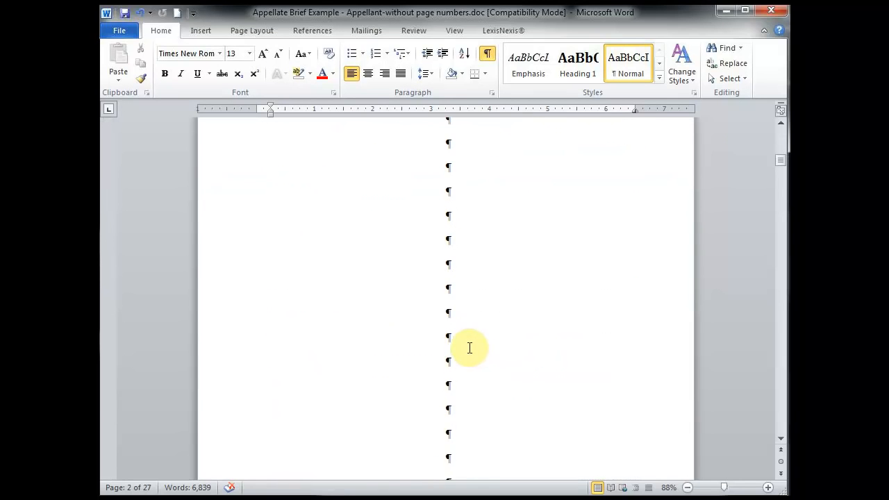
scroll(468, 347, down, 2)
scroll(460, 351, down, 5)
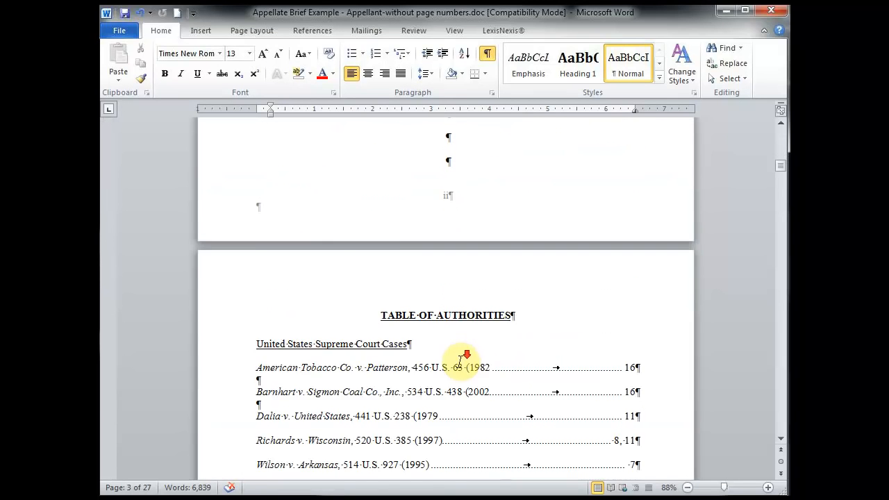
scroll(460, 360, down, 14)
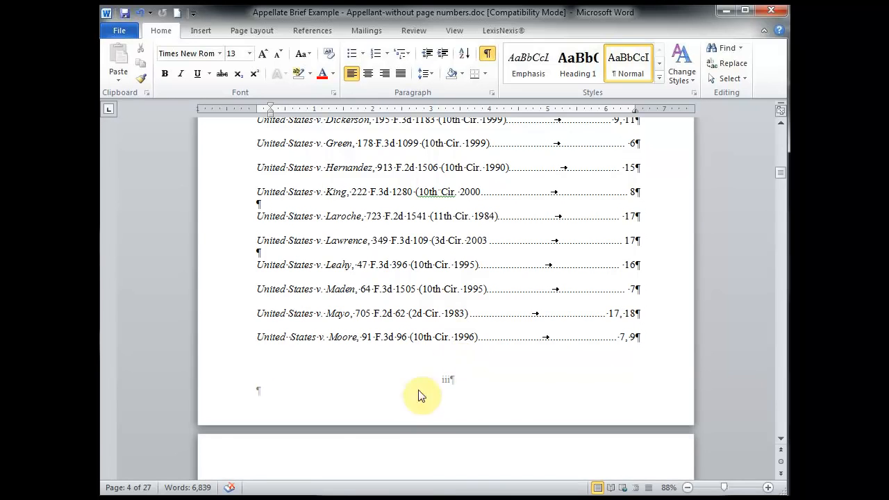
scroll(418, 395, down, 14)
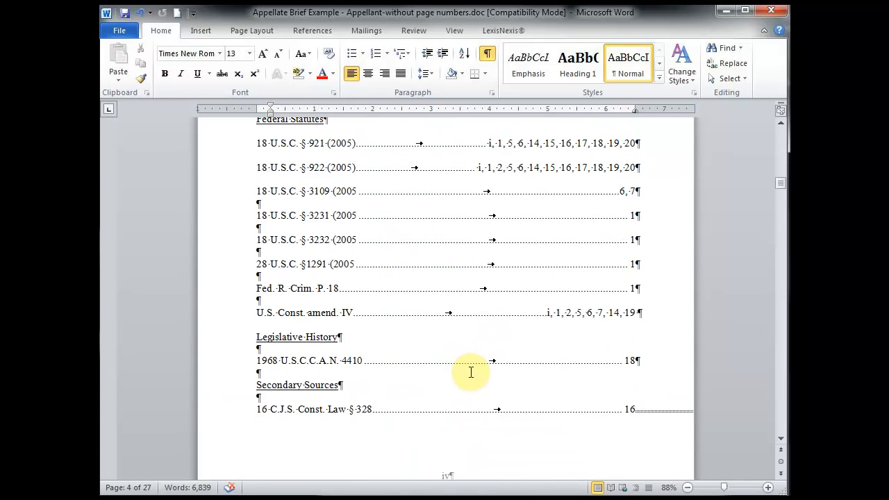
scroll(470, 373, down, 2)
scroll(477, 377, down, 5)
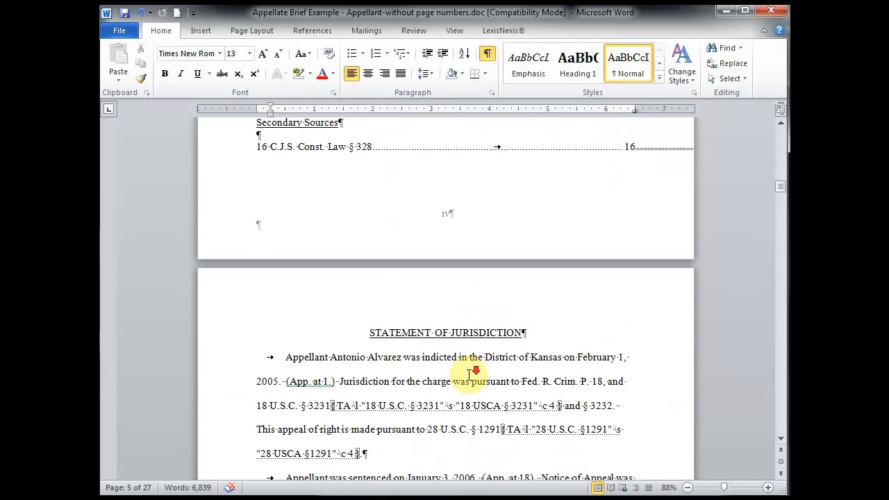
Insert a centred page number at the bottom of the pages in the section starting with STATEMENT OF JURISDICTION.
scroll(475, 373, down, 2)
click(416, 382)
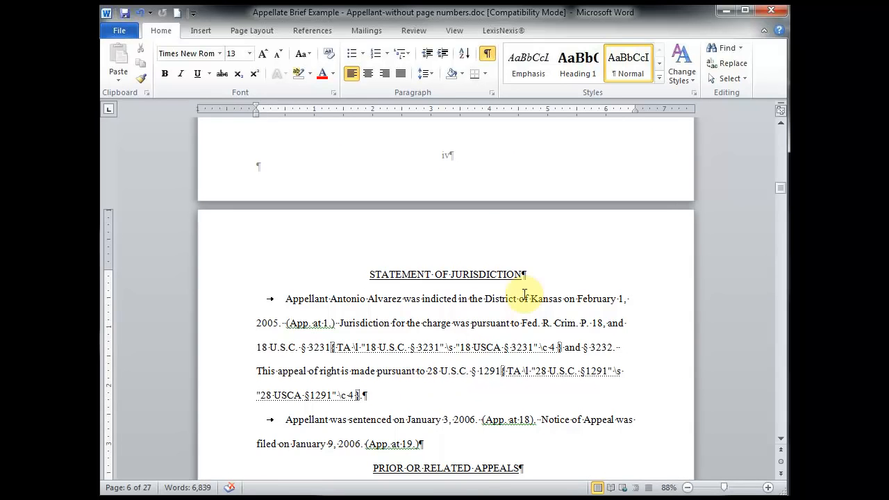
click(204, 30)
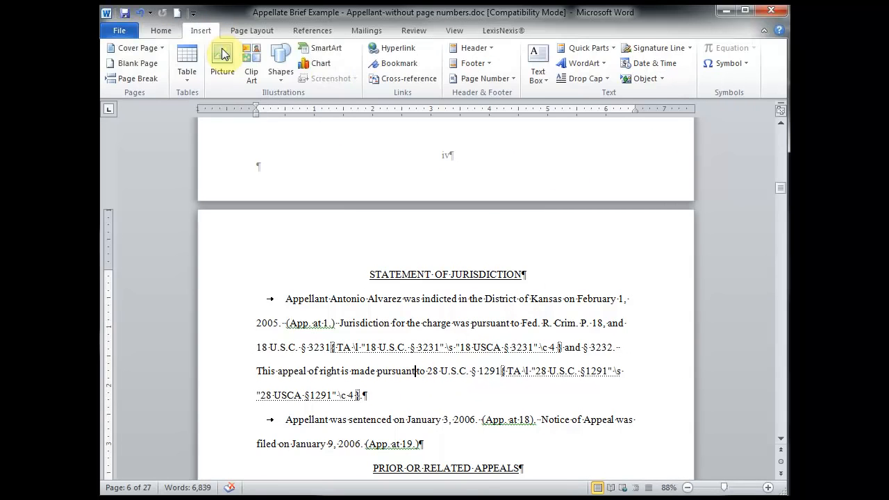
click(511, 75)
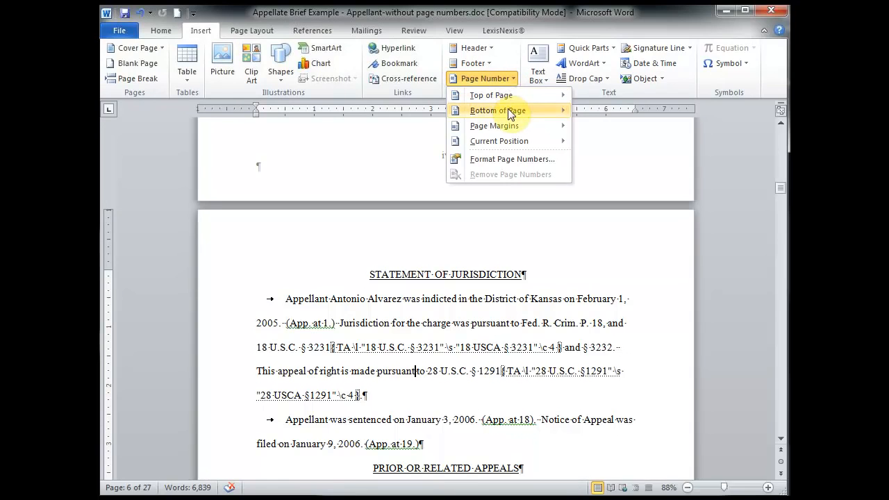
mouse_move(509, 115)
click(671, 222)
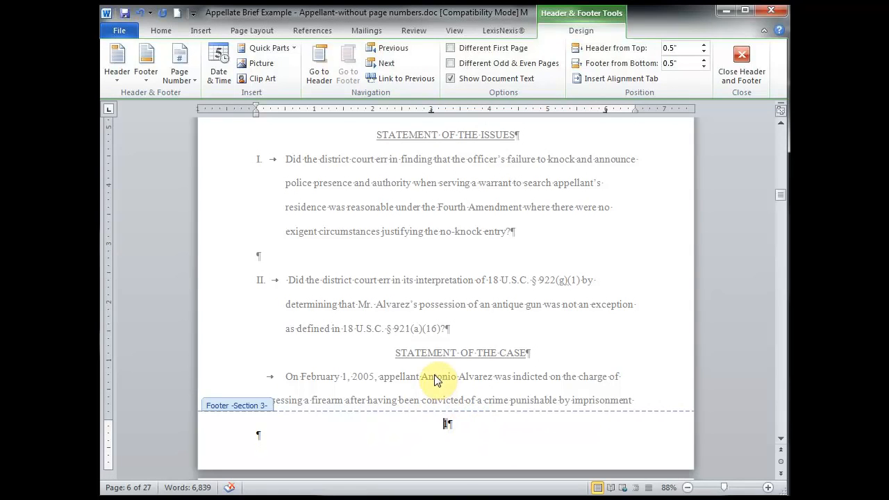
click(181, 72)
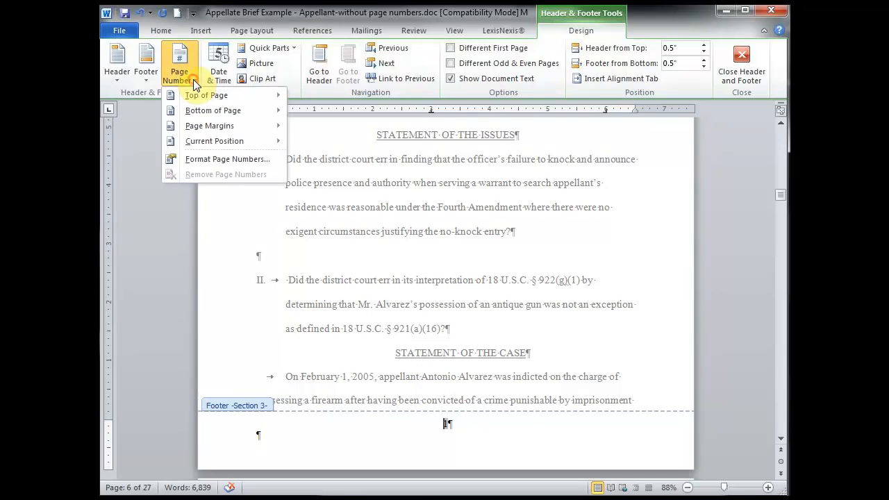
click(610, 277)
Hide the formatting marks and close the Section 3 footer to return to the body text.
click(161, 30)
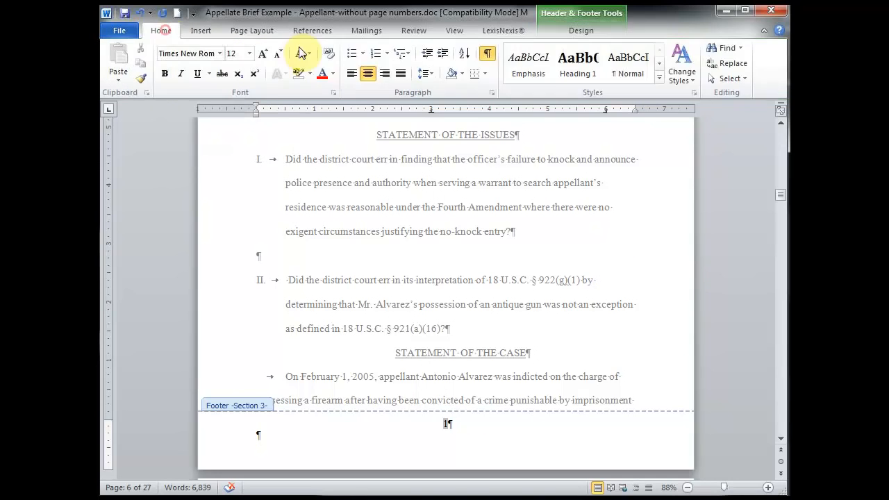
click(490, 59)
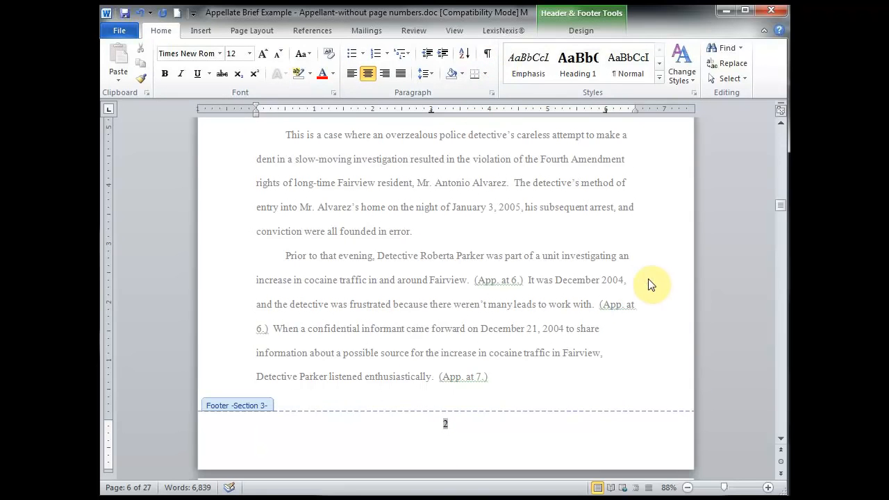
scroll(653, 342, up, 5)
scroll(651, 342, up, 5)
double_click(606, 330)
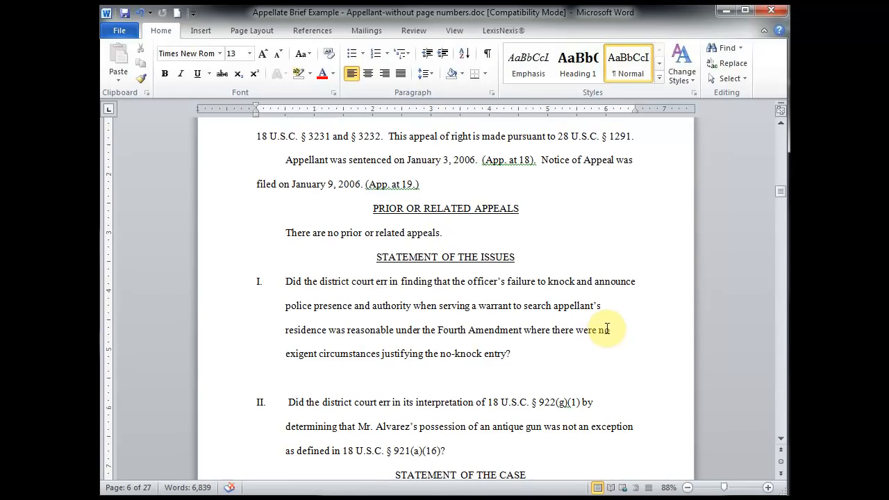
Review the page numbering from the cover page through the tables to the first body pages, and return to the cover.
drag(778, 195, 782, 134)
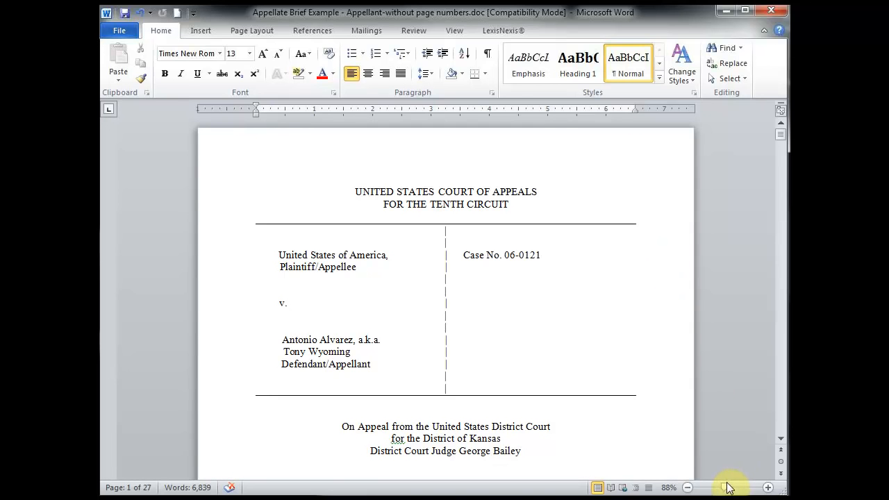
scroll(556, 297, down, 6)
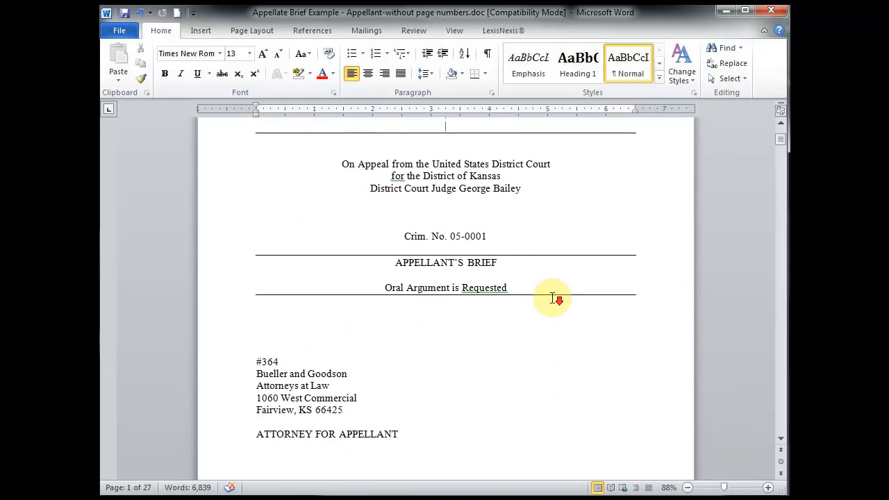
scroll(556, 297, down, 10)
scroll(548, 313, down, 14)
scroll(547, 313, down, 17)
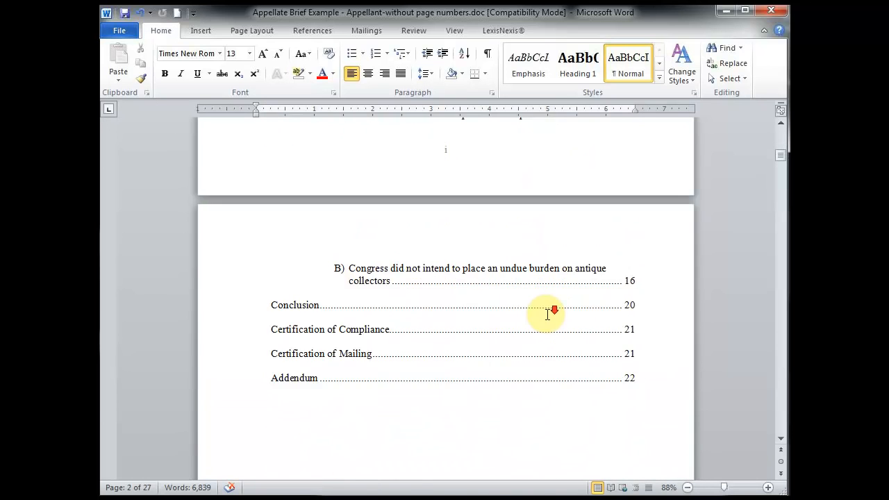
scroll(547, 313, down, 20)
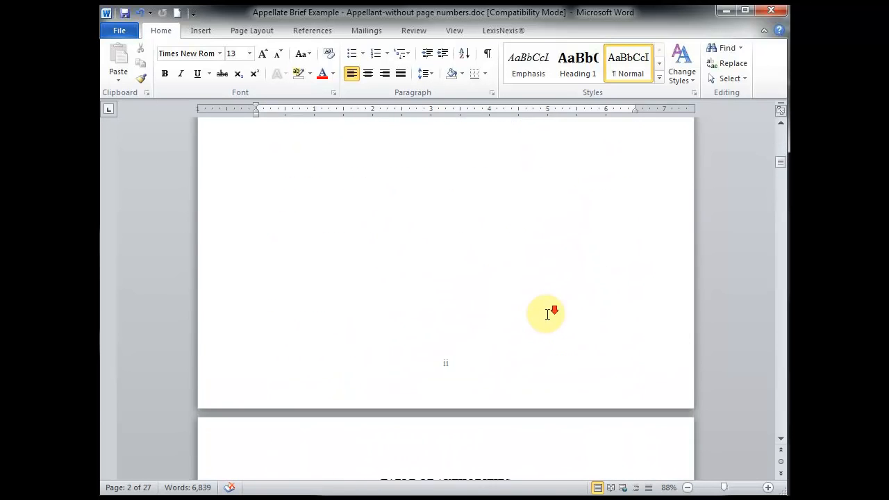
scroll(548, 317, down, 1)
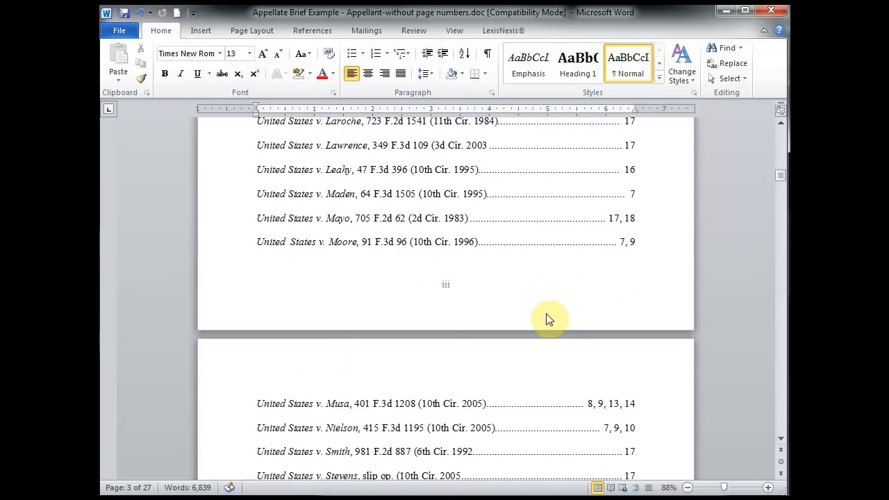
scroll(547, 316, down, 20)
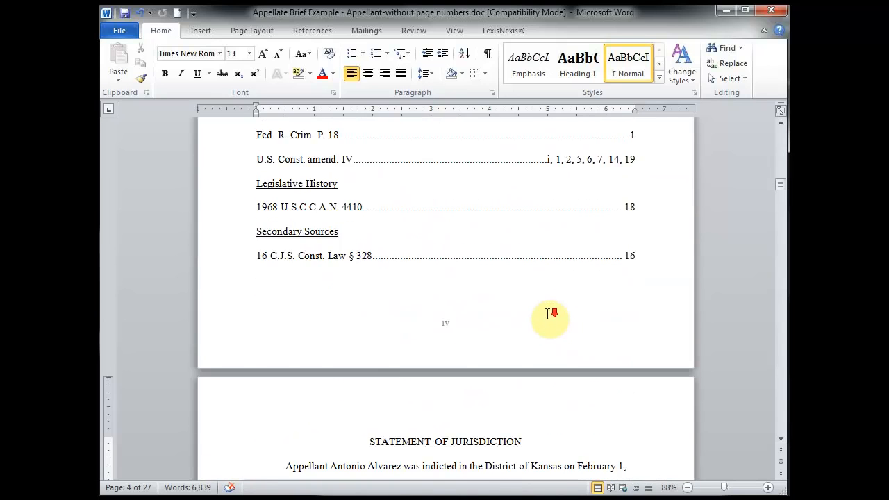
scroll(548, 313, down, 20)
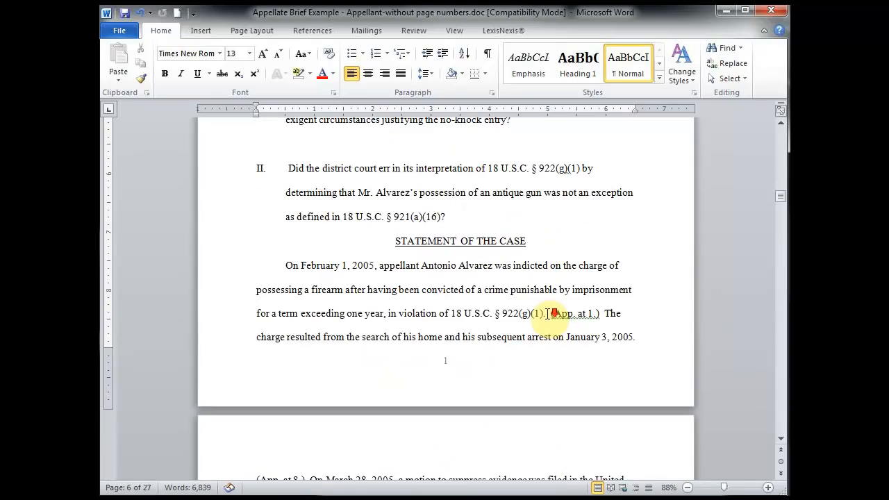
scroll(503, 340, down, 18)
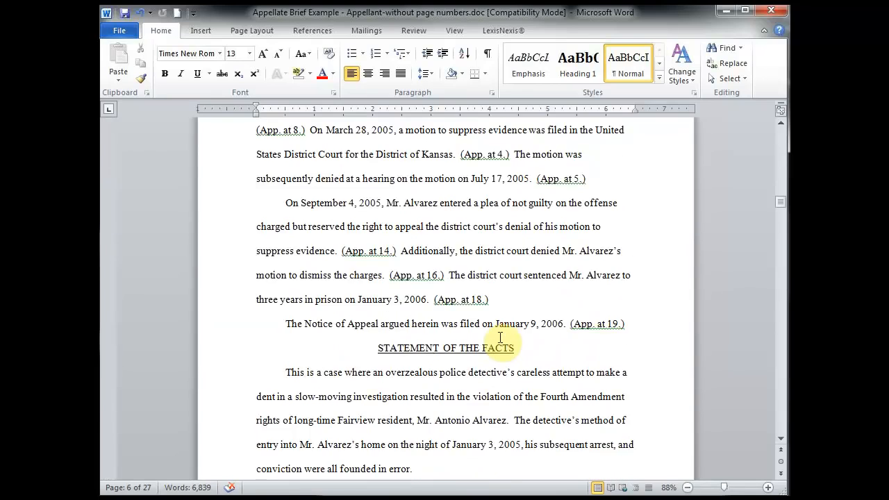
scroll(503, 338, down, 5)
scroll(647, 268, up, 8)
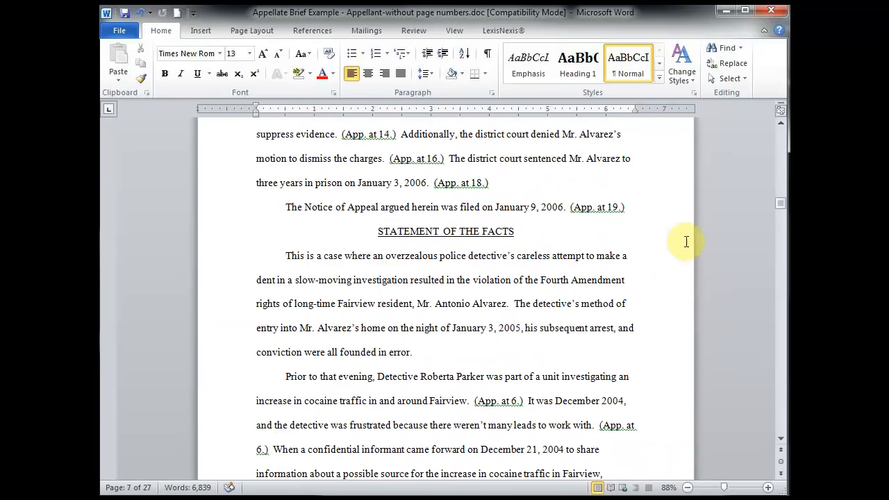
drag(777, 206, 778, 129)
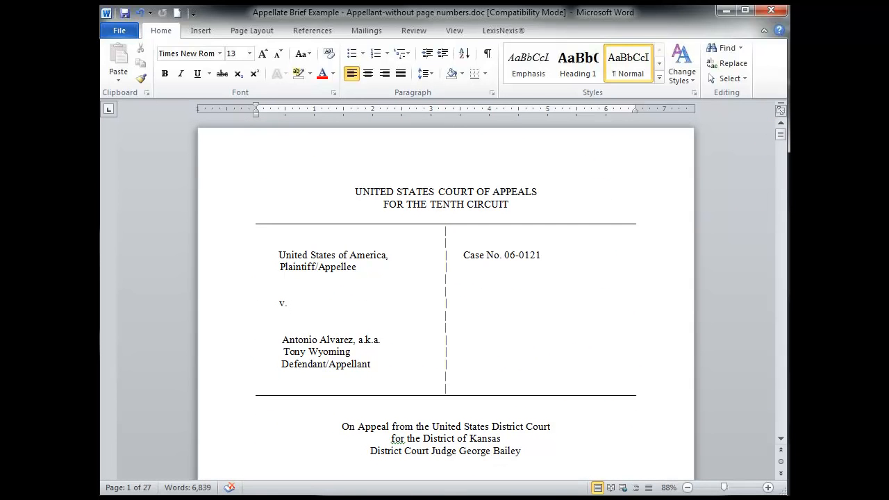